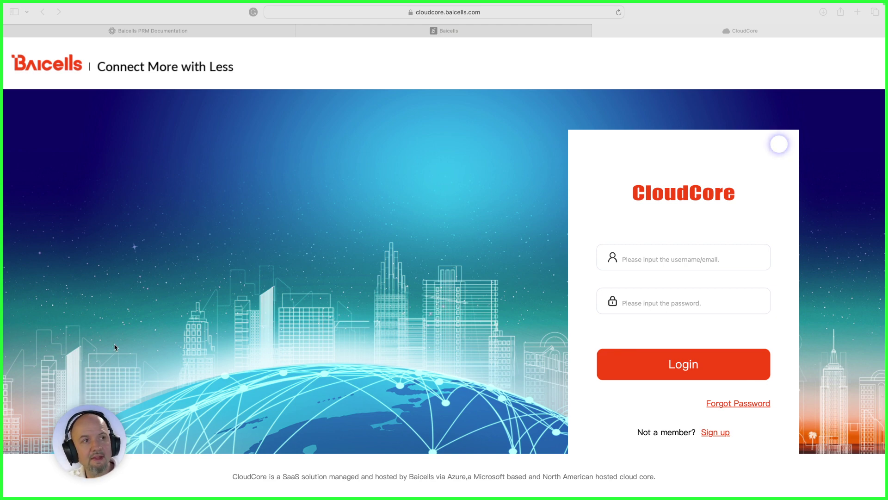
Sign in to CloudCore with the saved login credentials and Touch ID.
click(653, 259)
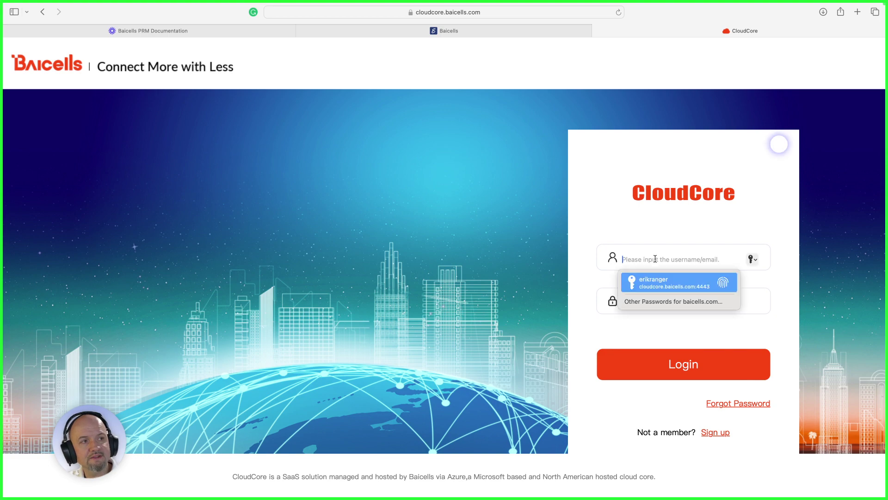
click(662, 280)
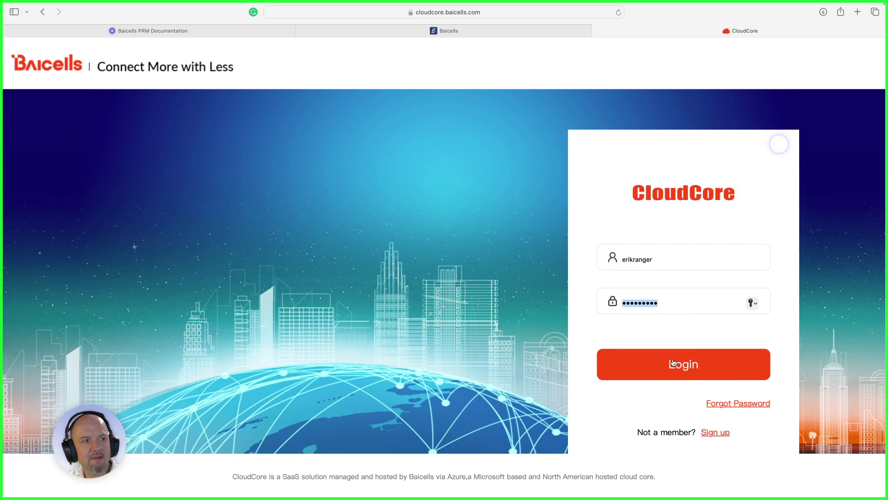
click(673, 364)
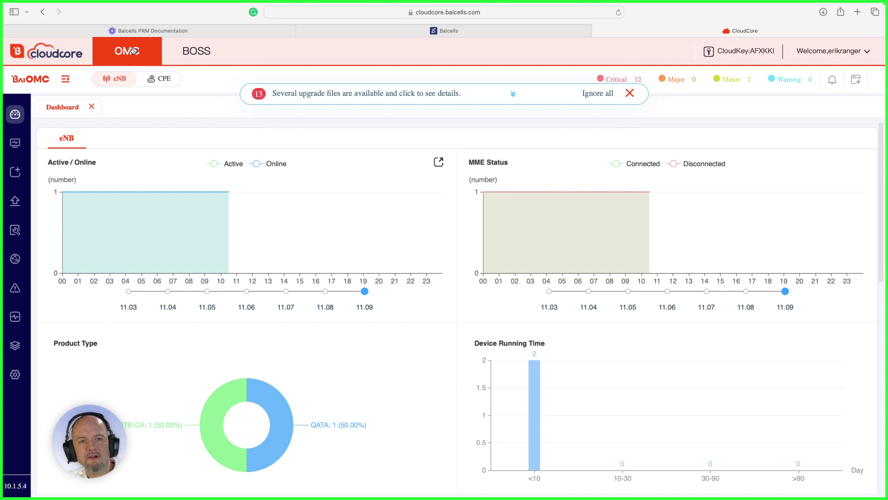
Go to BOSS > Network > SIM Card to list the 23 available SIM cards.
click(195, 61)
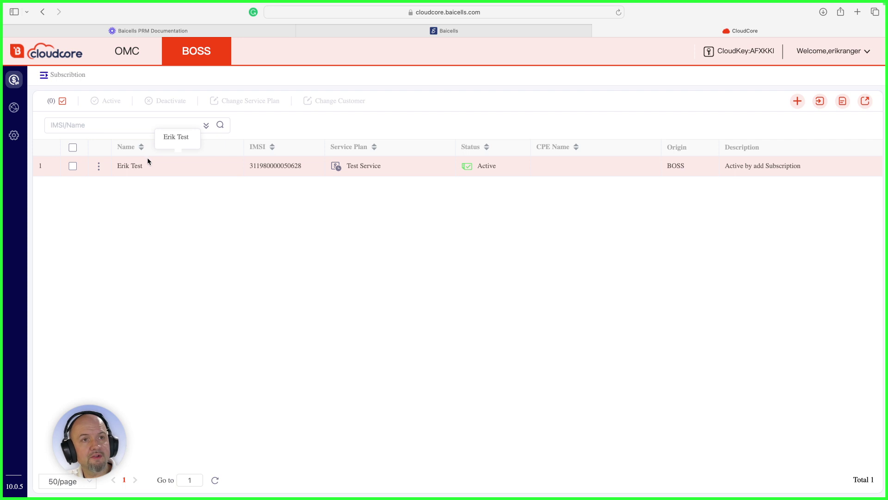
mouse_move(13, 107)
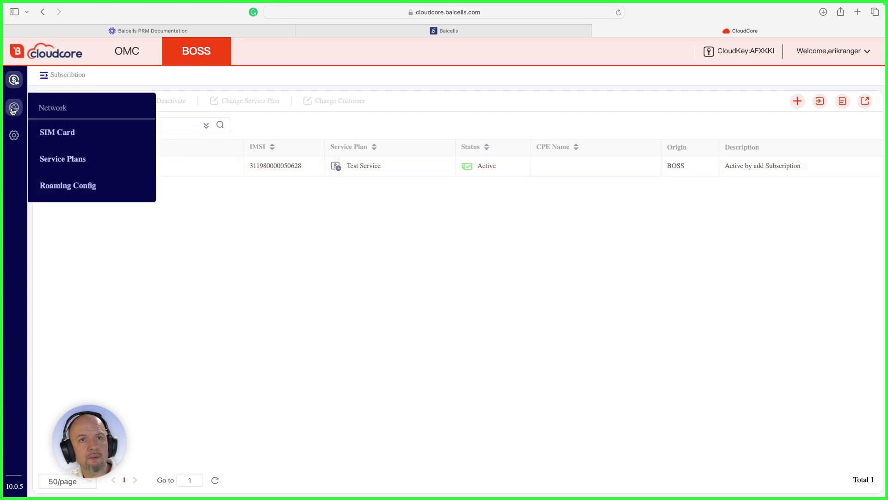
click(59, 133)
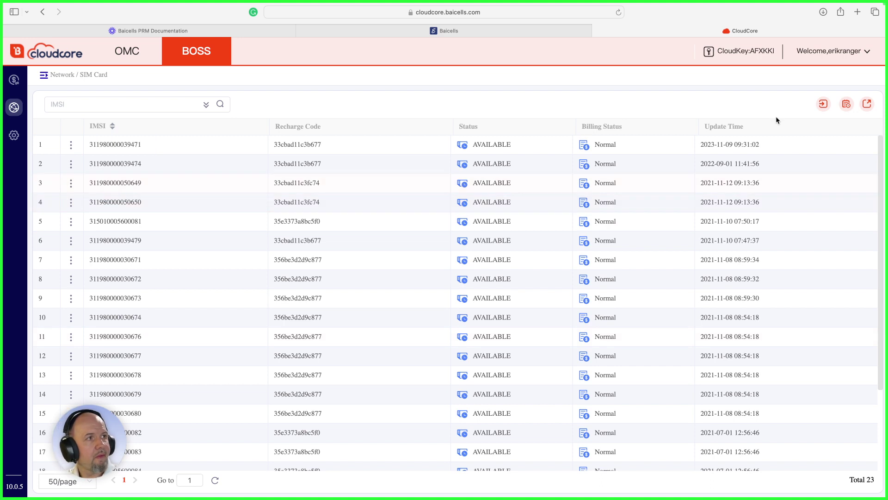
Set the SIM import dialog to File import and download the sample template.
click(822, 106)
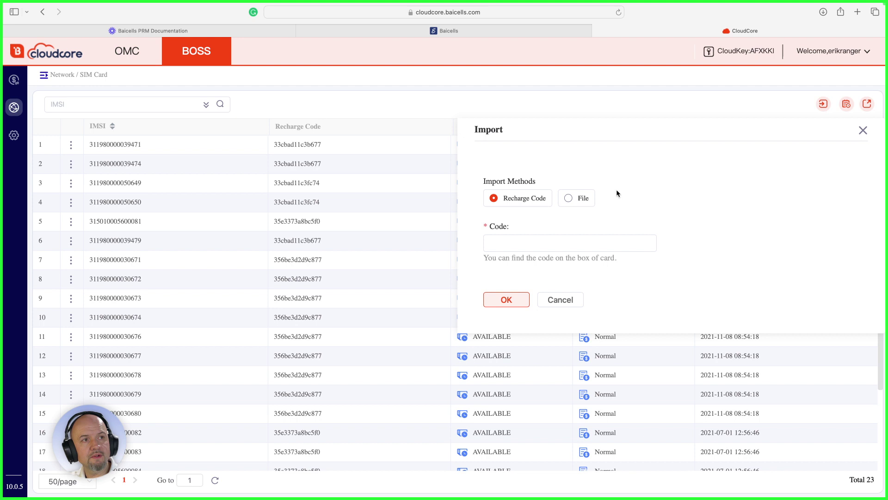
click(569, 199)
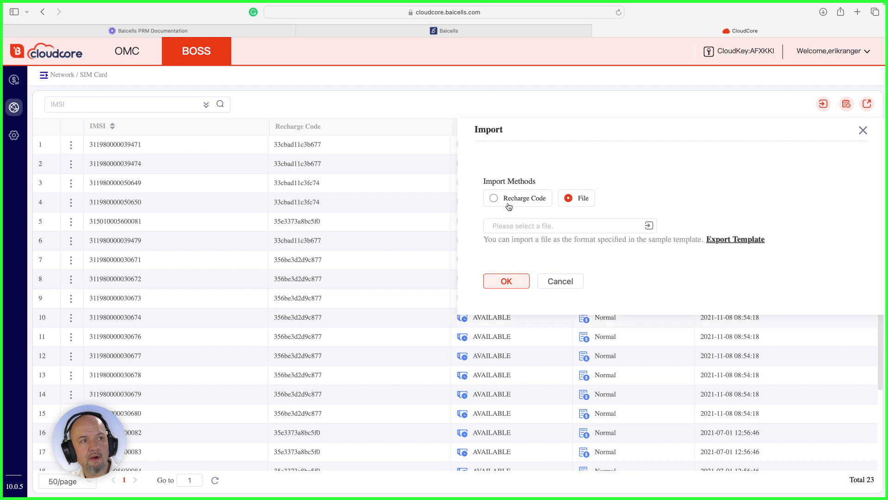
click(736, 240)
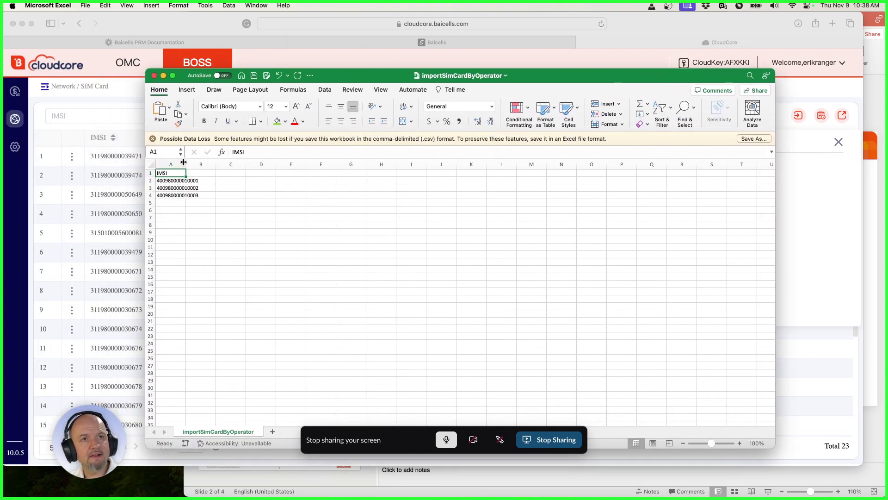
Auto-fit column A and delete the sample IMSIs in A3:A4.
double_click(186, 165)
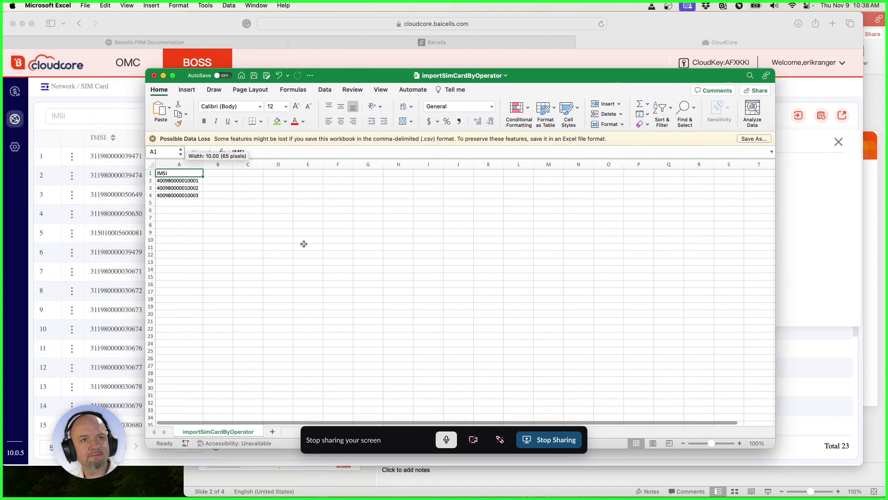
click(179, 180)
click(180, 189)
click(180, 195)
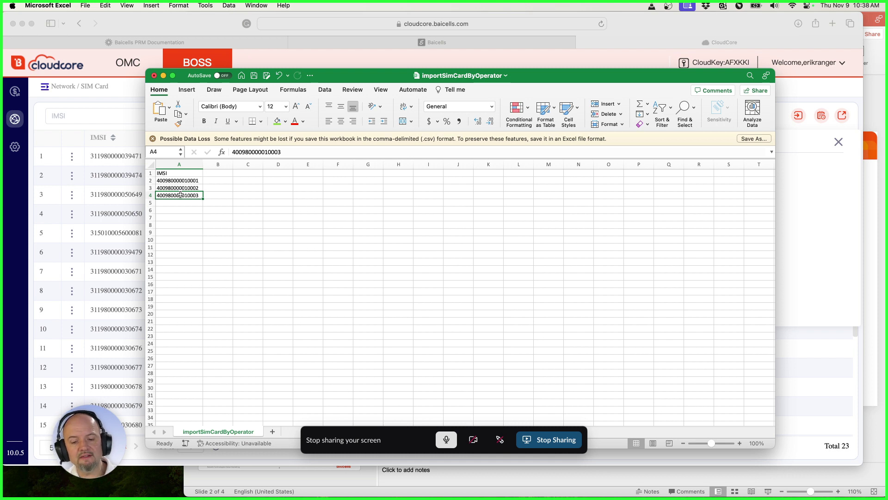
key(Up)
key(Delete)
key(Down)
key(Delete)
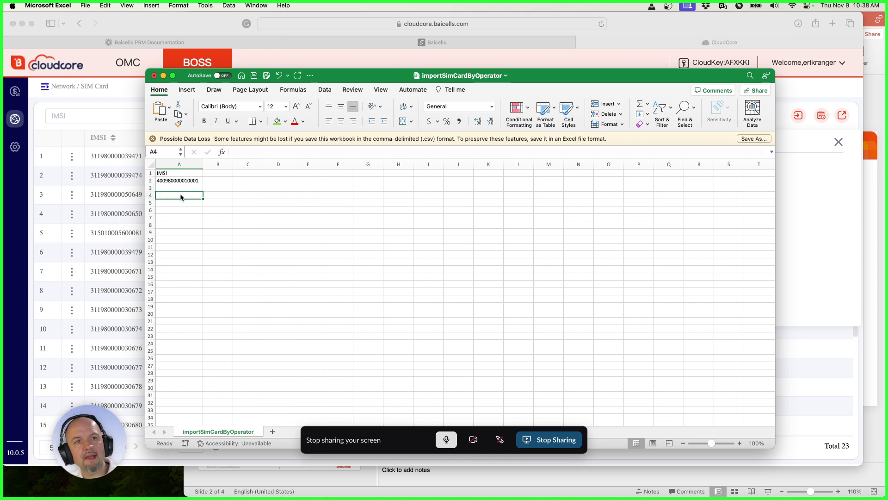
key(Up)
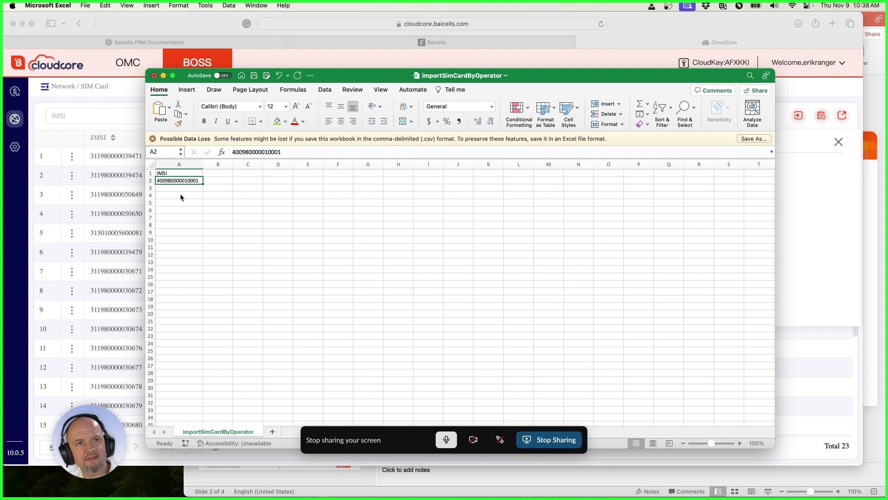
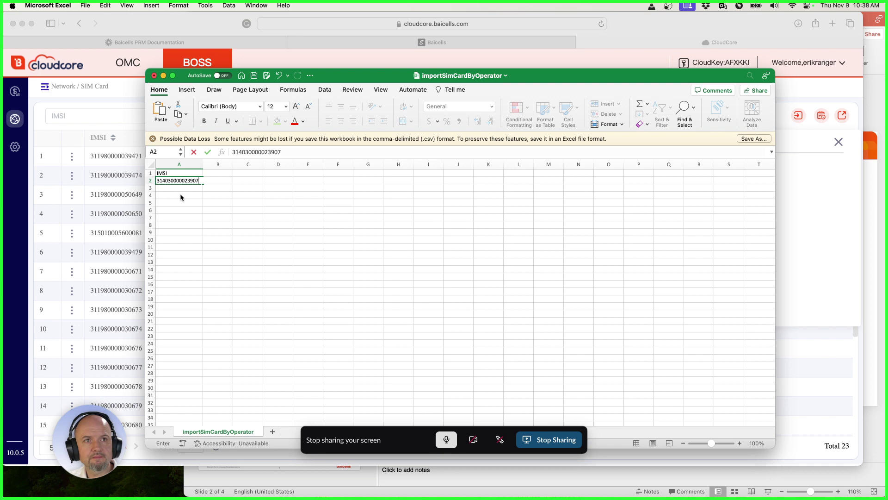
key(Return)
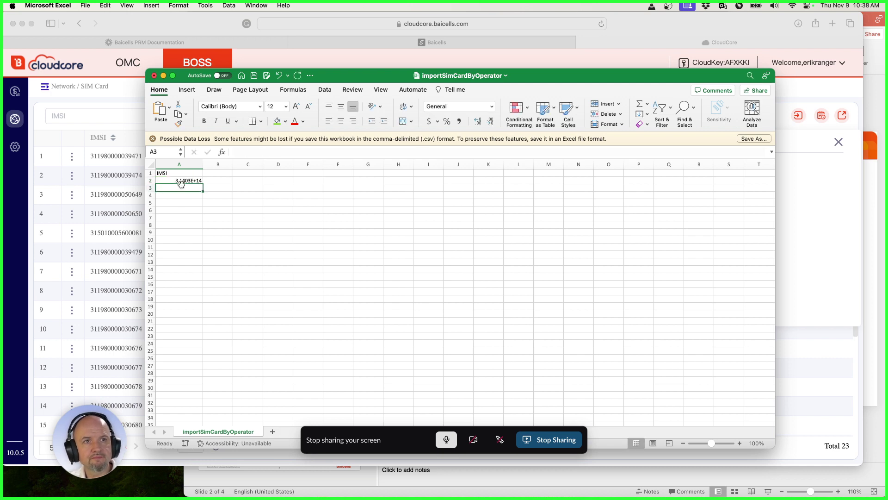
Widen column A, format A2 as Number with no decimals, and save the workbook.
click(180, 180)
drag(203, 164, 215, 165)
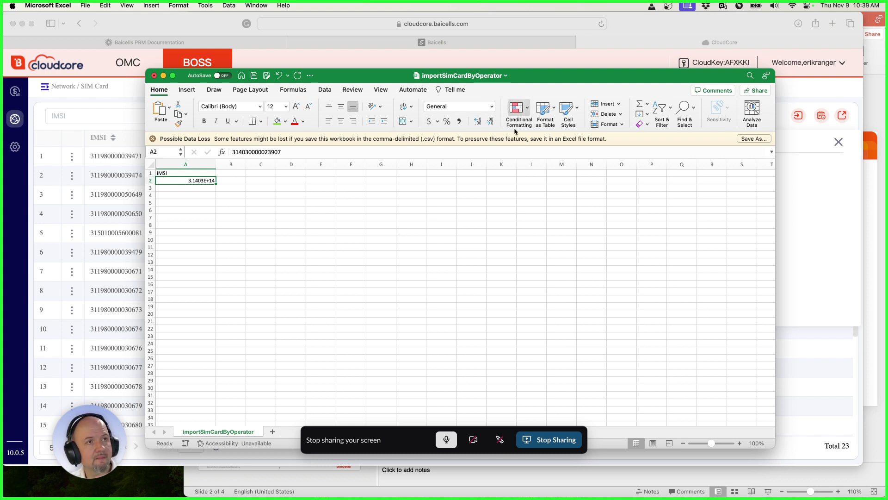
click(491, 107)
click(451, 142)
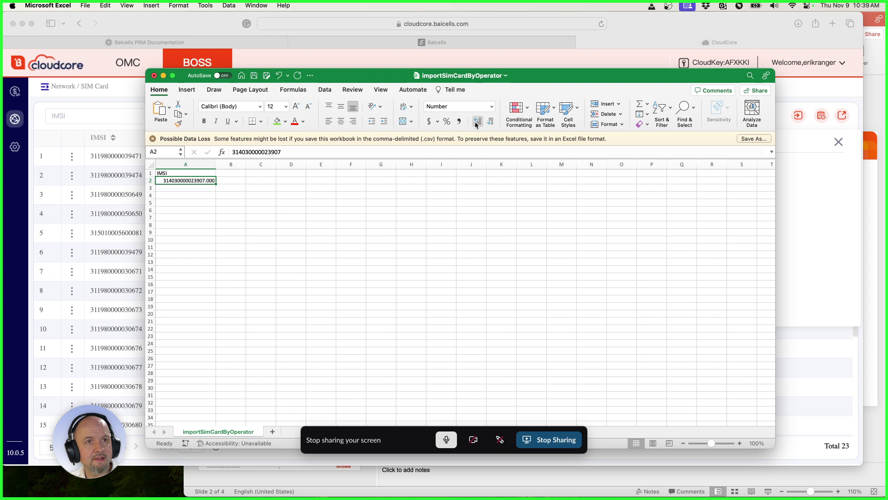
click(489, 123)
click(489, 123)
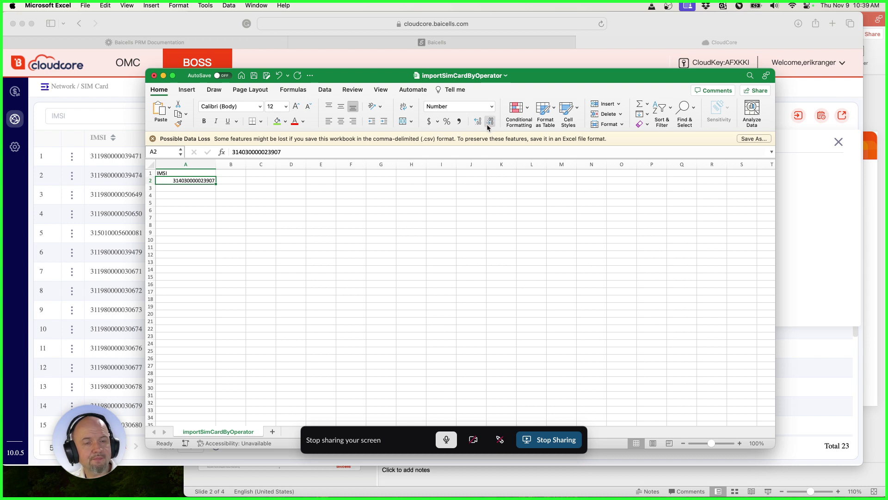
key(Return)
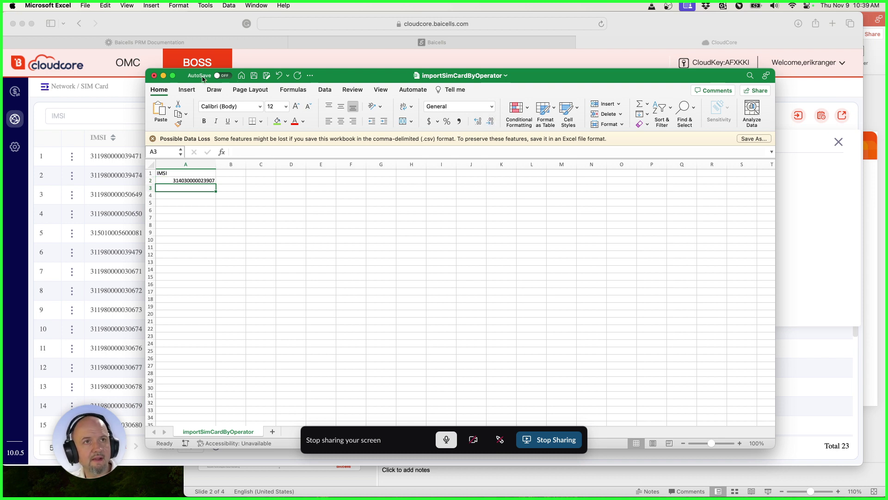
click(254, 77)
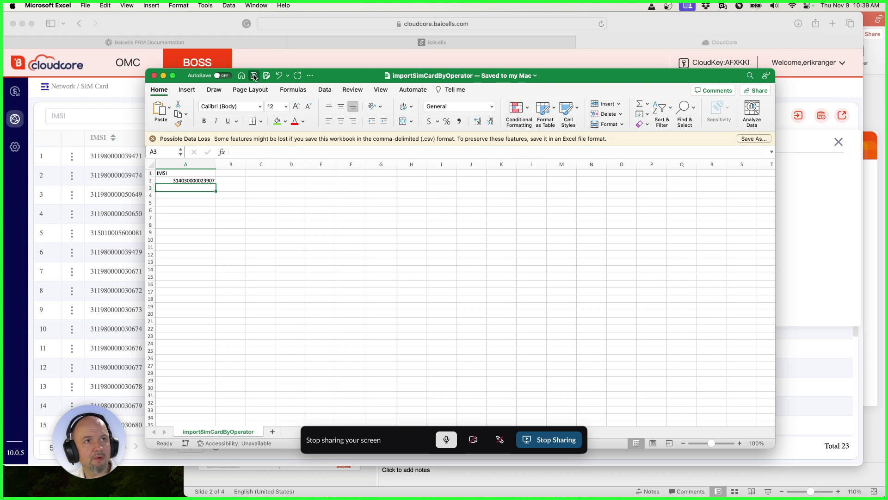
Close the workbook and reopen CloudCore's SIM import dialog set to File import.
click(154, 76)
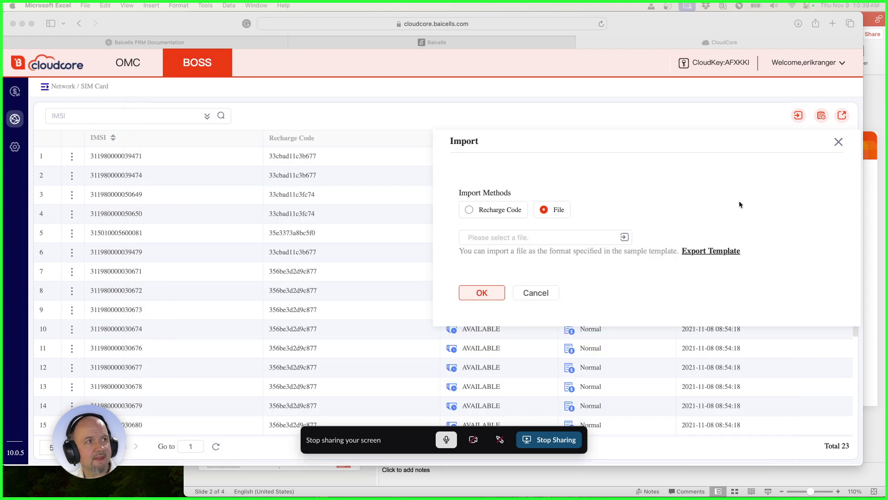
click(695, 193)
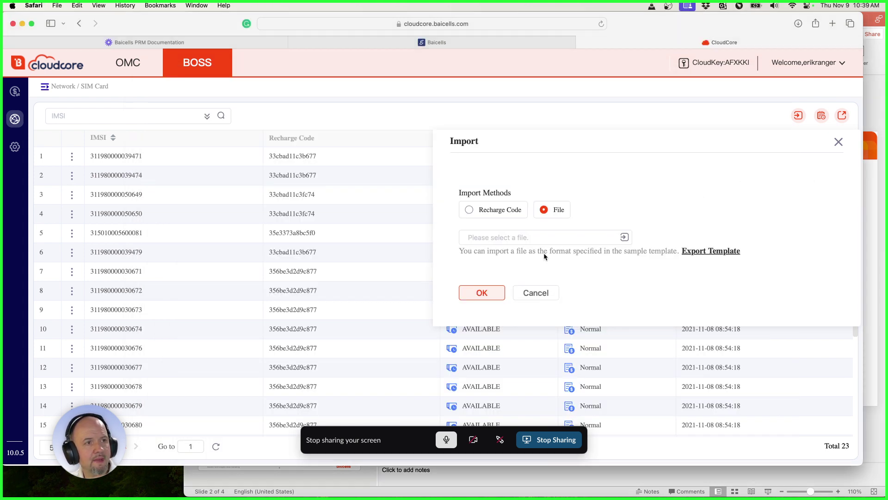
click(836, 141)
click(798, 117)
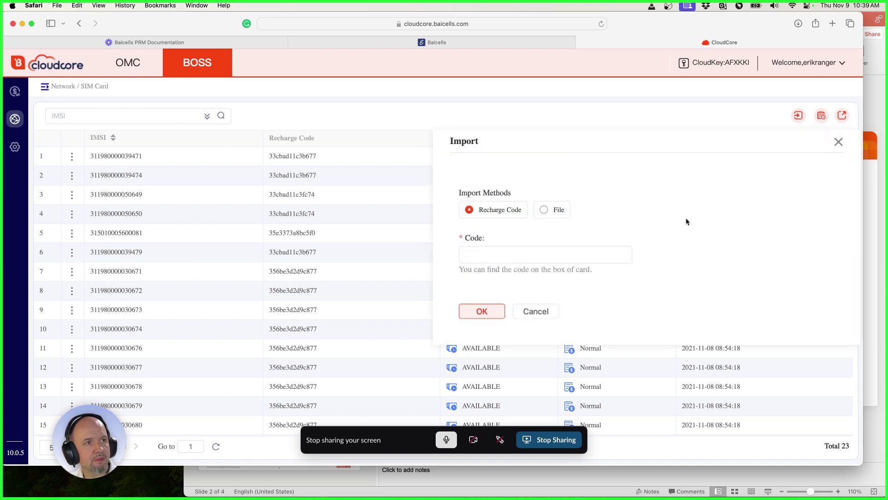
click(552, 209)
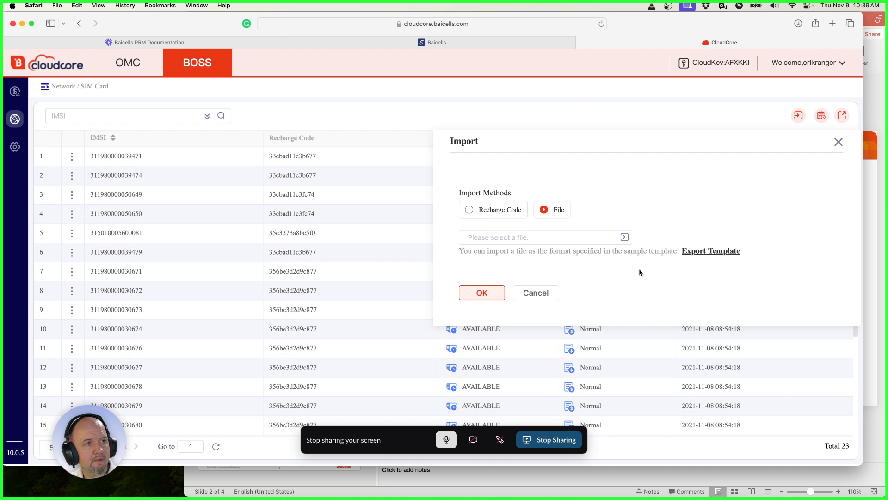
Upload and import importSimCardByOperator.csv, then select the imported IMSI and its Success status.
click(625, 237)
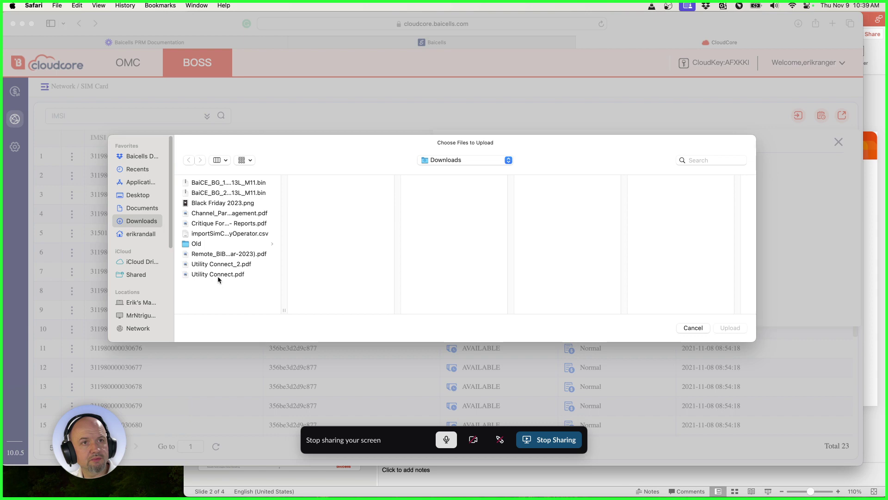
click(219, 234)
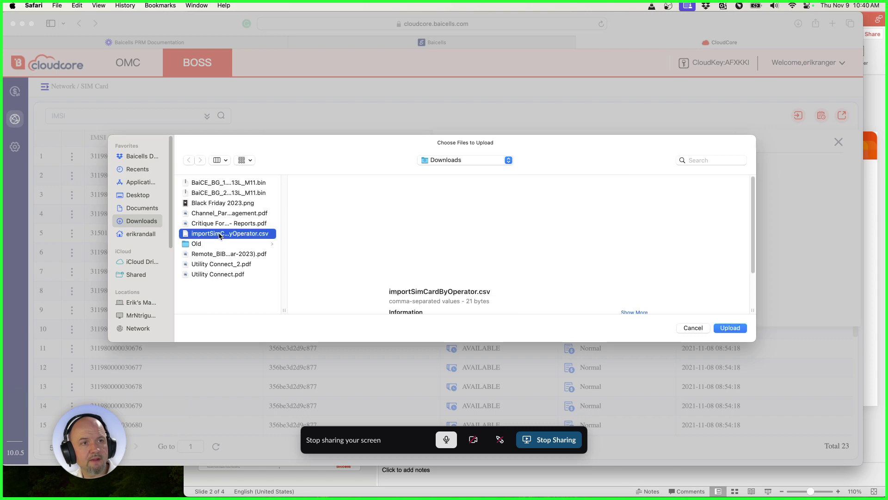
click(729, 329)
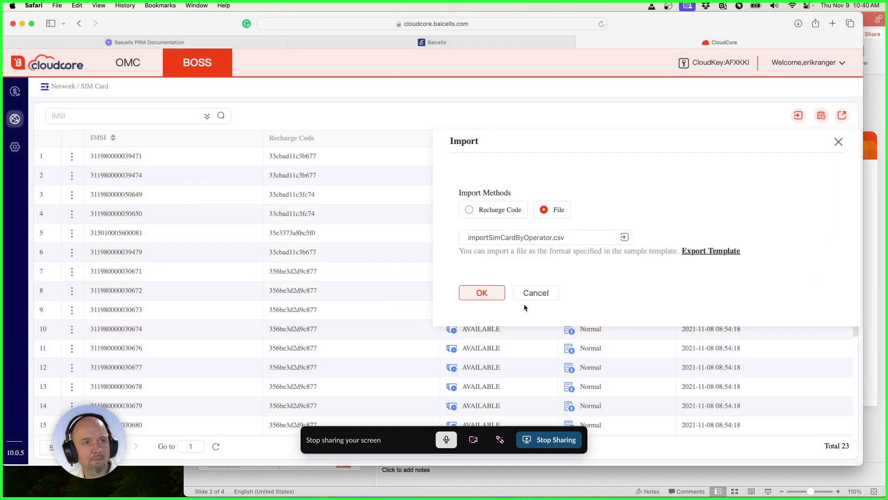
click(495, 294)
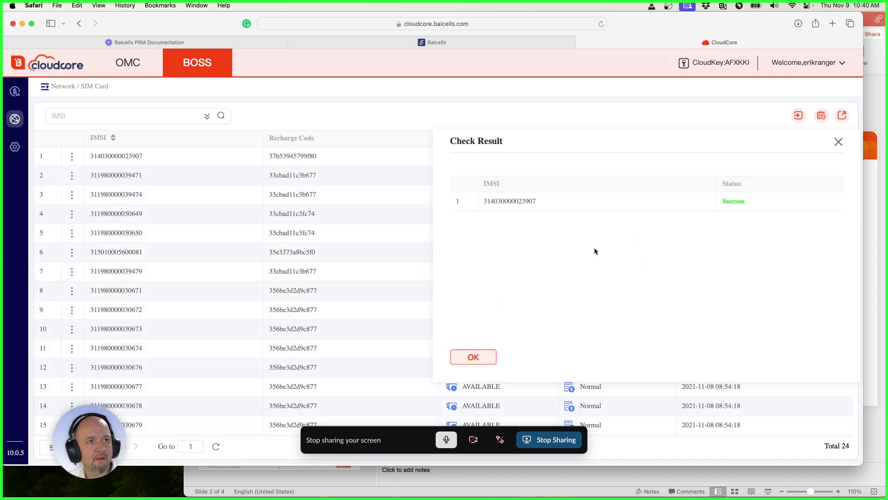
double_click(506, 202)
click(553, 277)
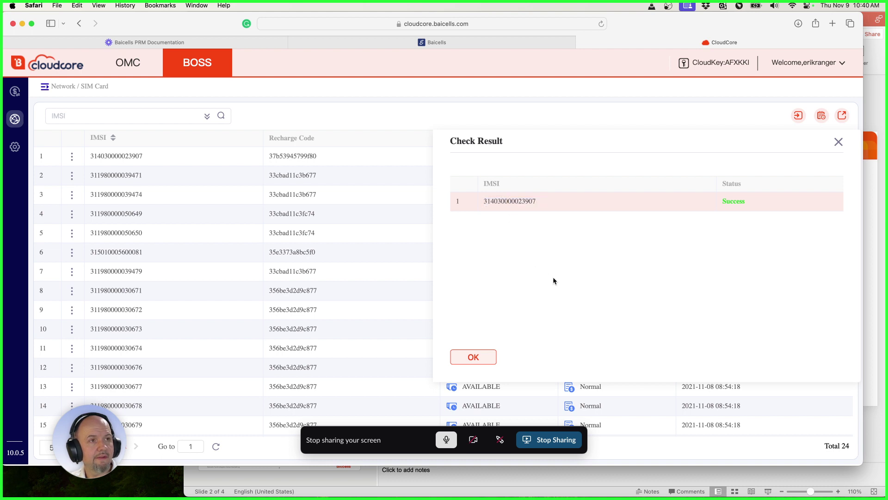
double_click(517, 200)
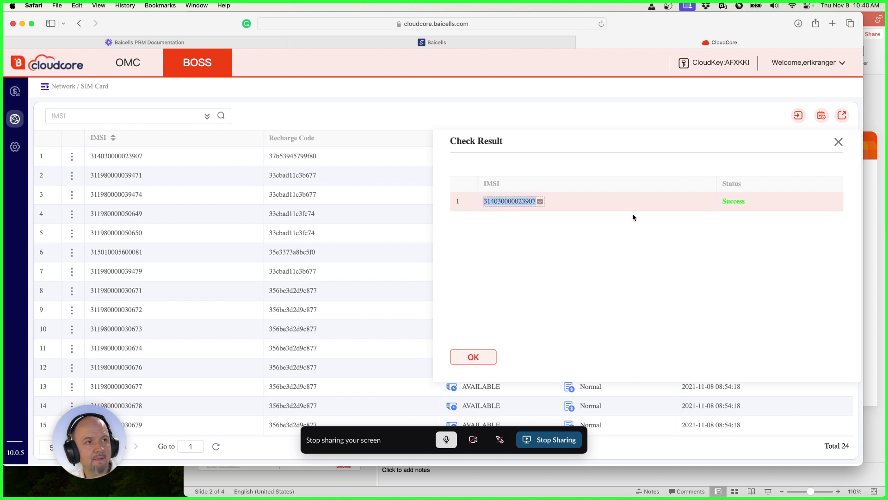
double_click(733, 201)
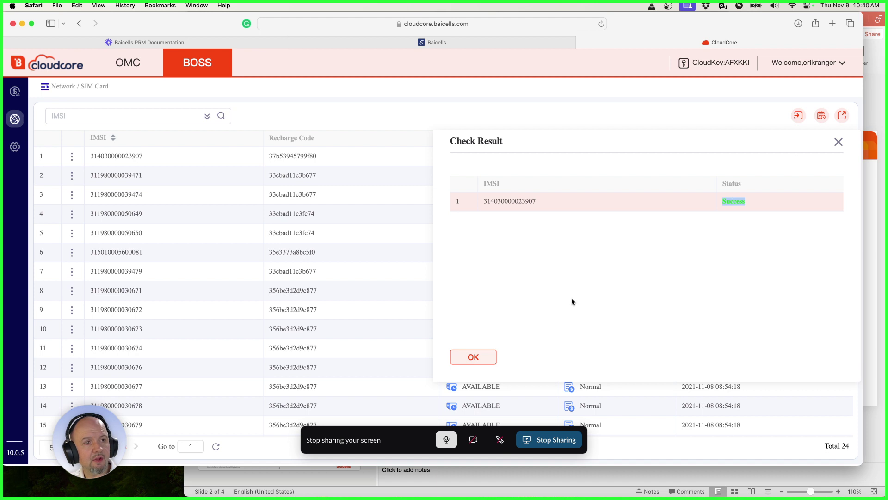
Dismiss the import results and select the new SIM's IMSI in the 24-card list.
click(474, 358)
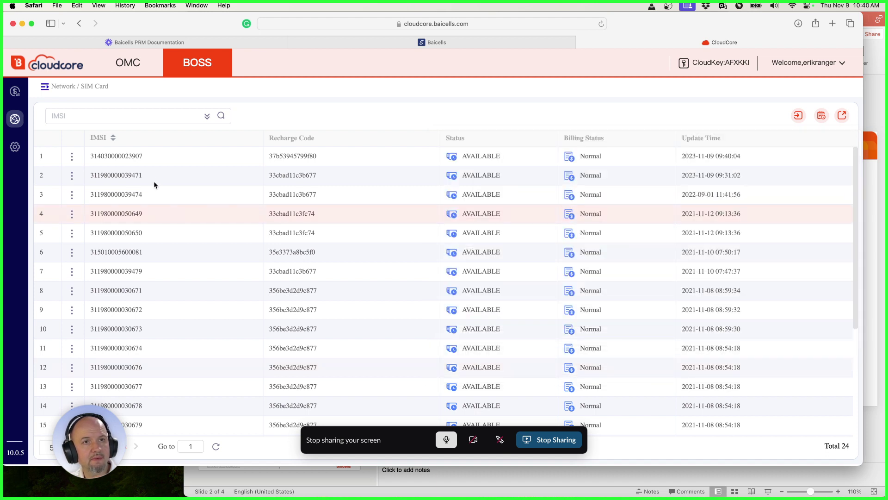
drag(143, 157, 91, 155)
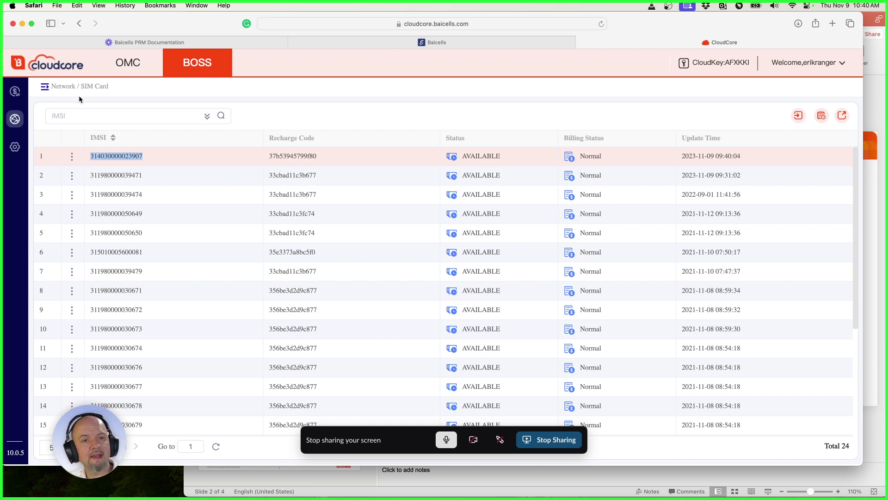
mouse_move(16, 120)
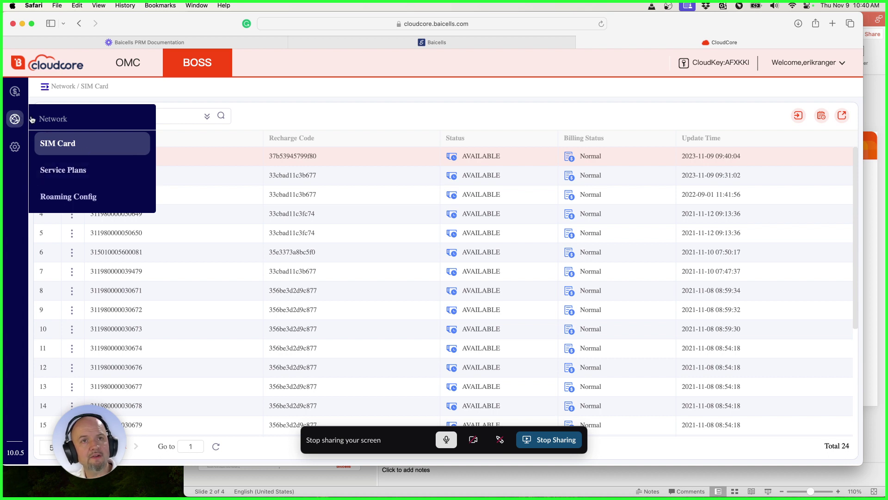
Go to the Service Plans page and bring up the add-plan options.
click(73, 171)
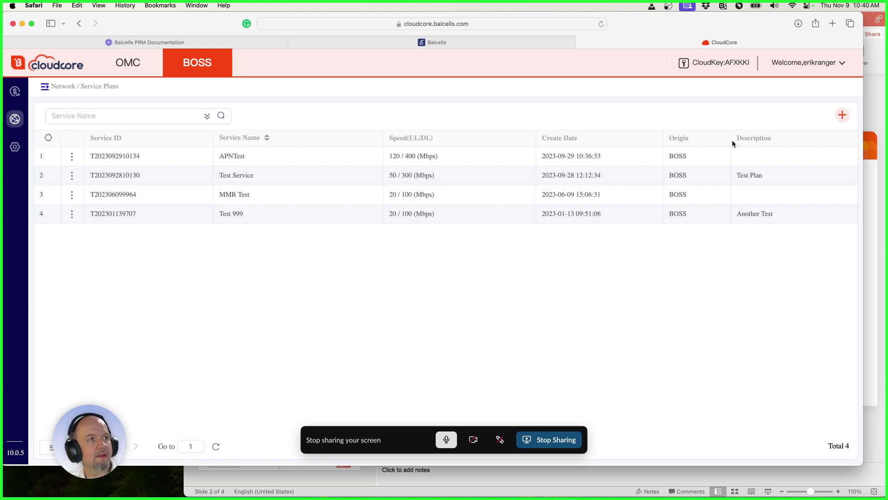
click(843, 117)
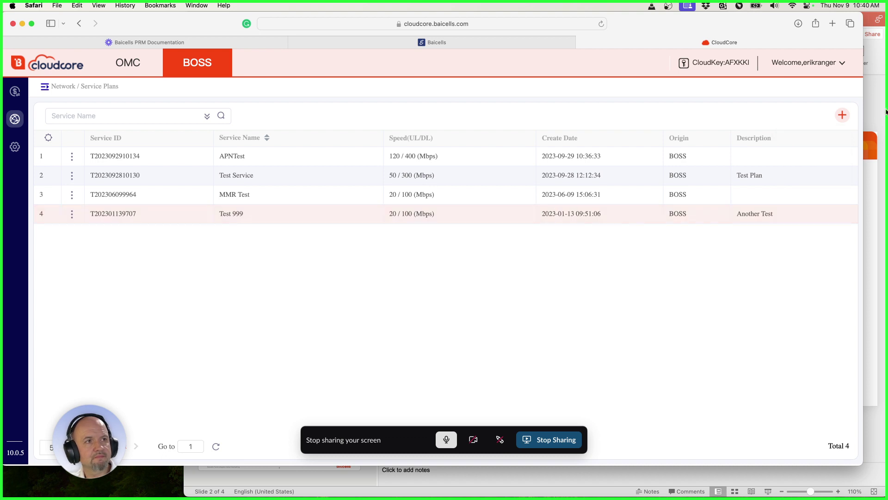
Start a new service plan named Test Service Plan with 50 Mbps downlink and 5 Mbps uplink.
mouse_move(843, 115)
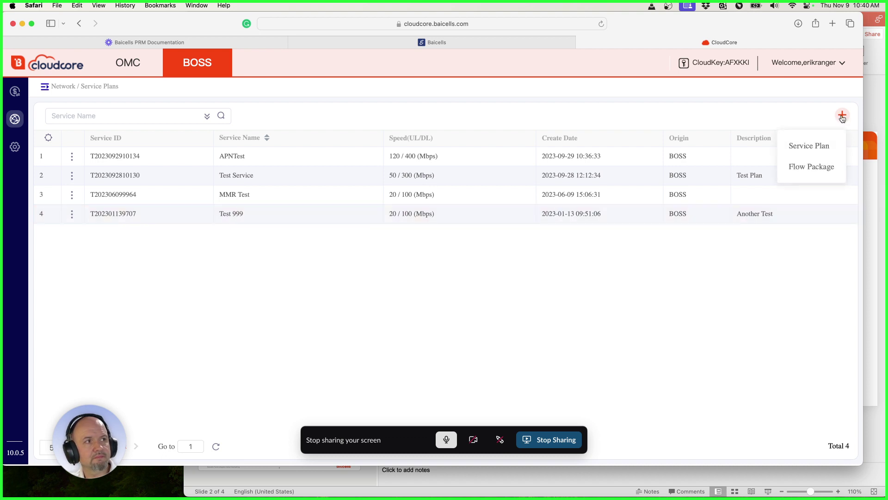
click(813, 153)
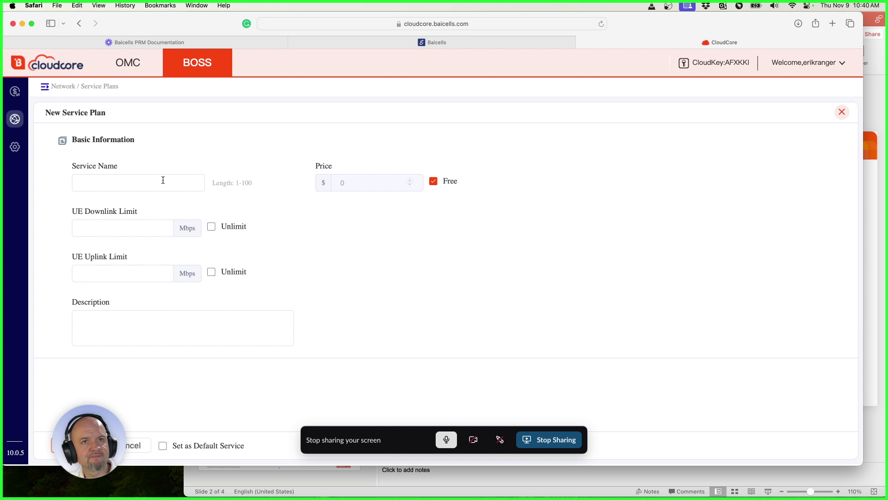
click(147, 184)
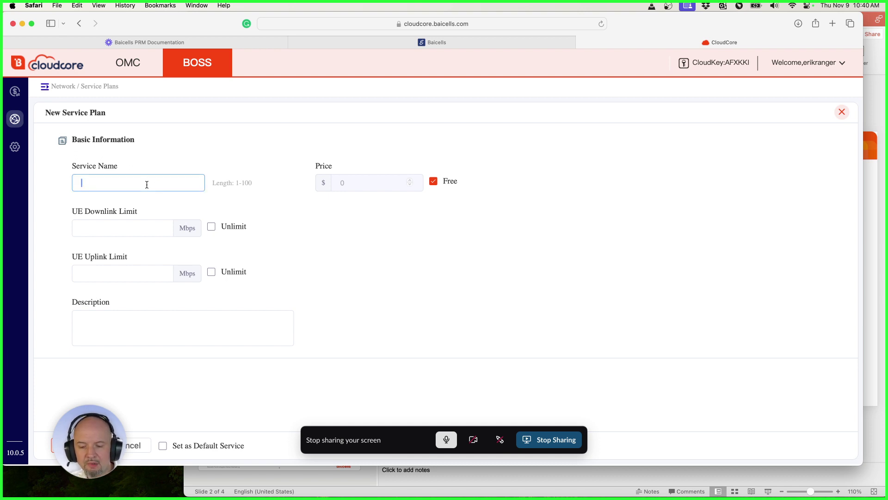
text(Test )
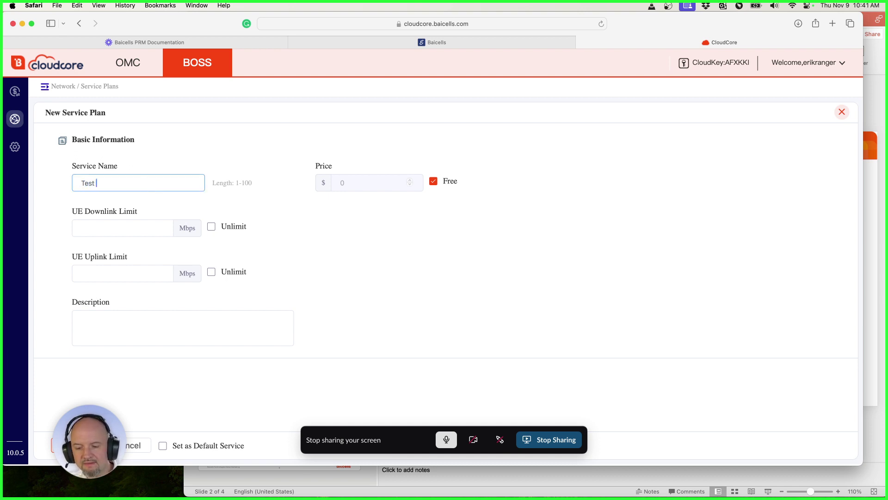
text(Servi)
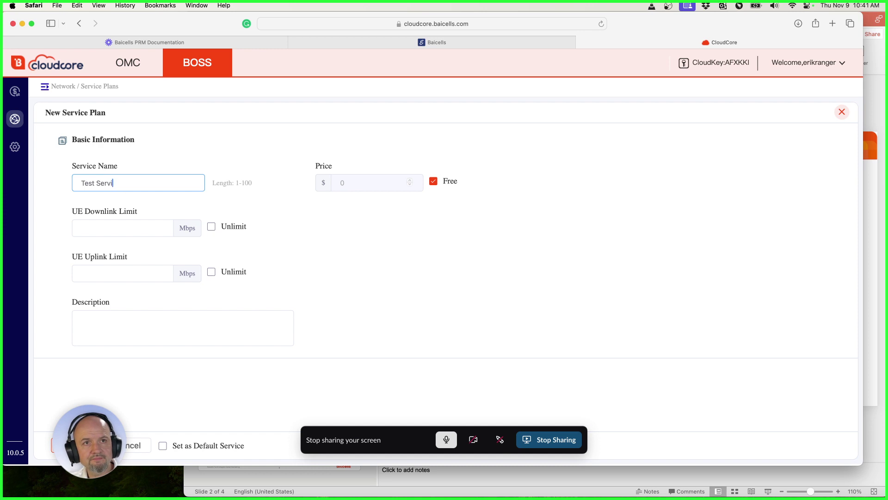
text(ce Plan)
key(Tab)
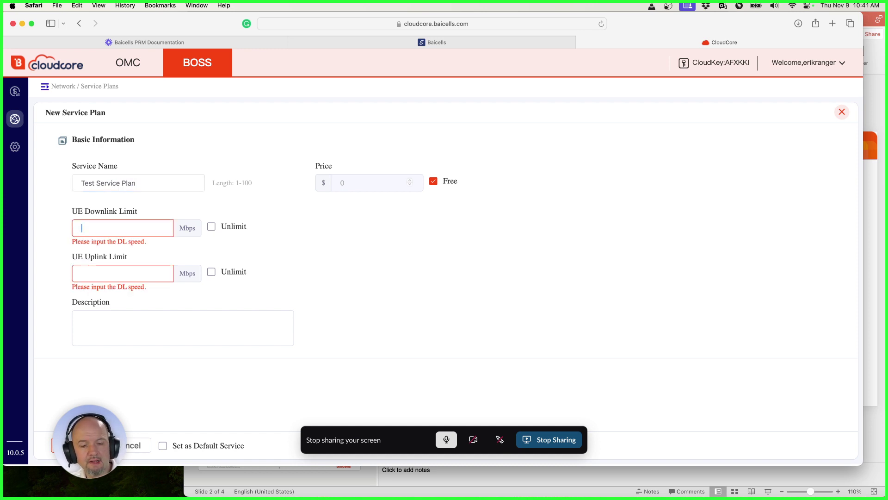
text(5.000)
key(Tab)
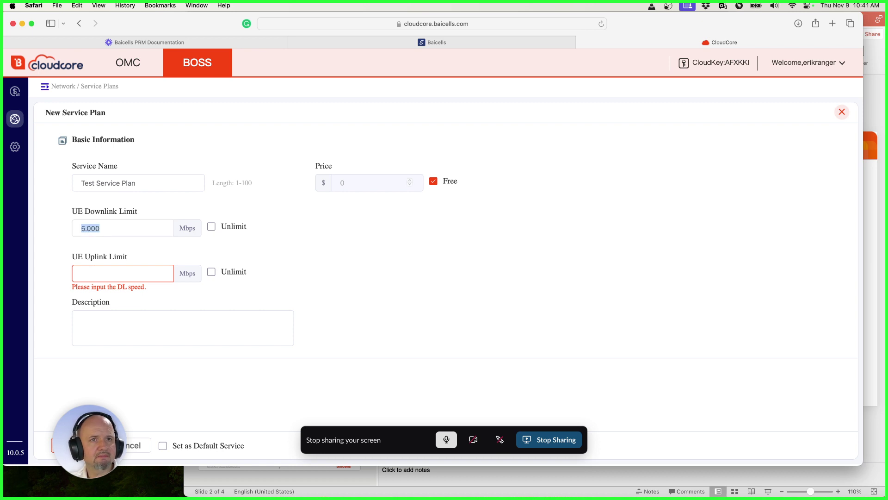
text(5)
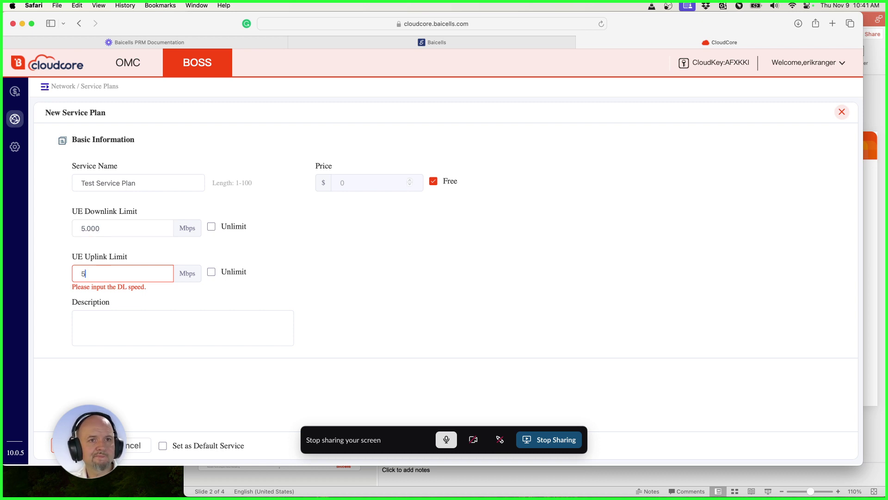
key(shift+Tab)
text(50)
key(Tab)
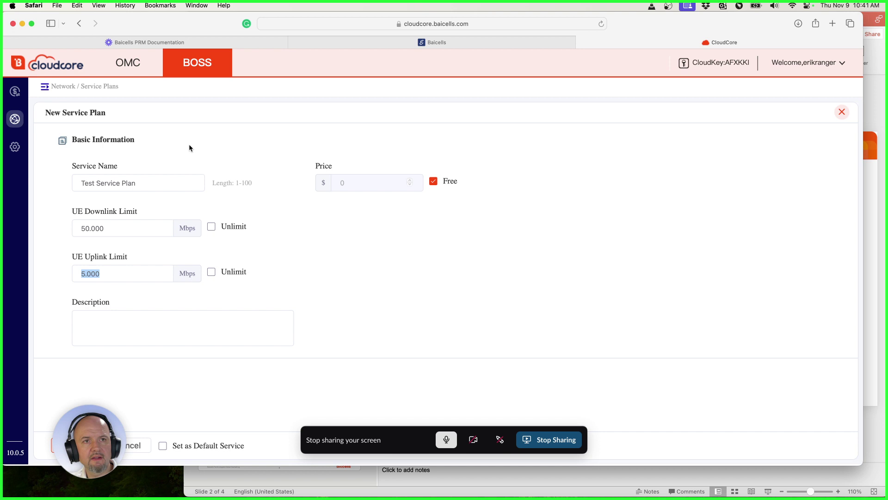
Add the description '50/5 Package' and save the plan.
click(232, 324)
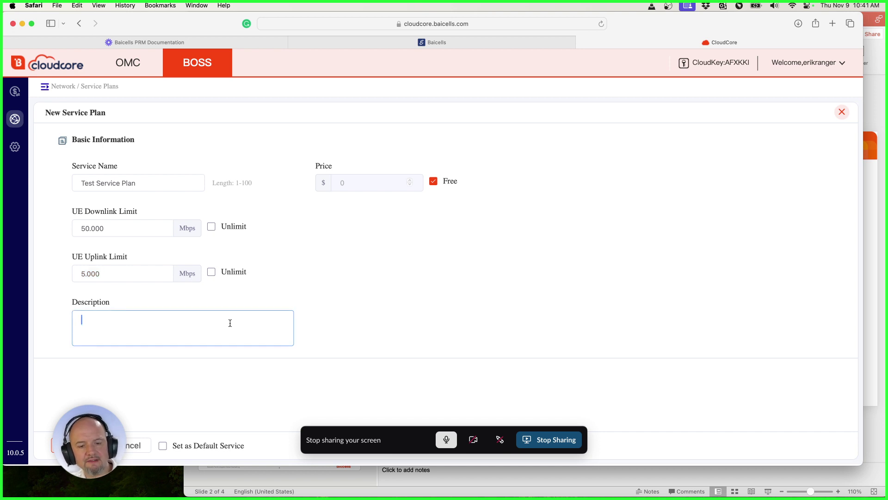
text(50/5)
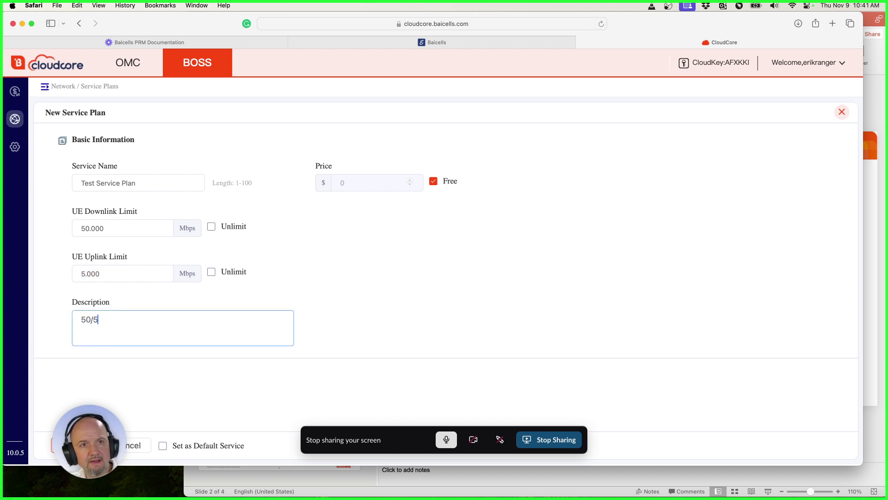
text( Package)
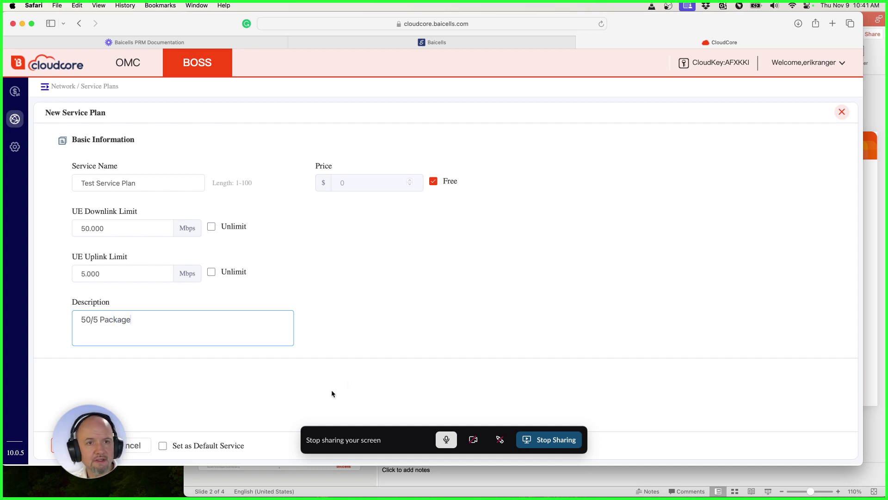
drag(104, 432, 72, 383)
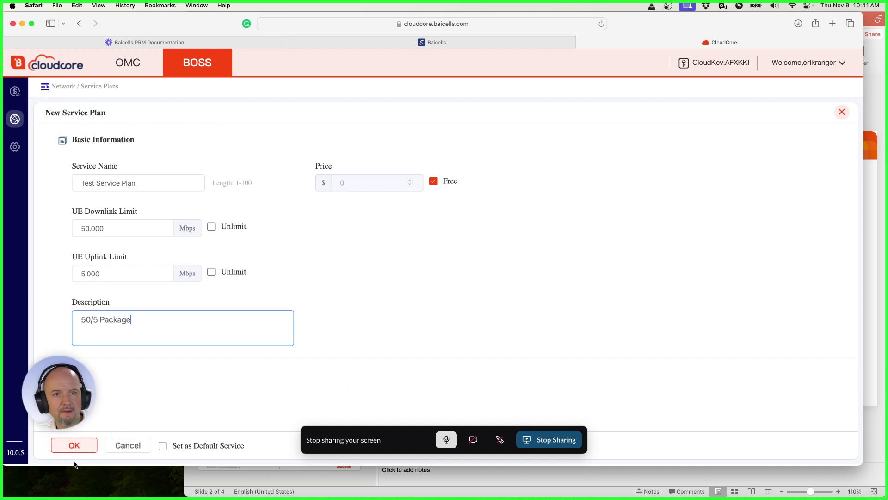
click(91, 444)
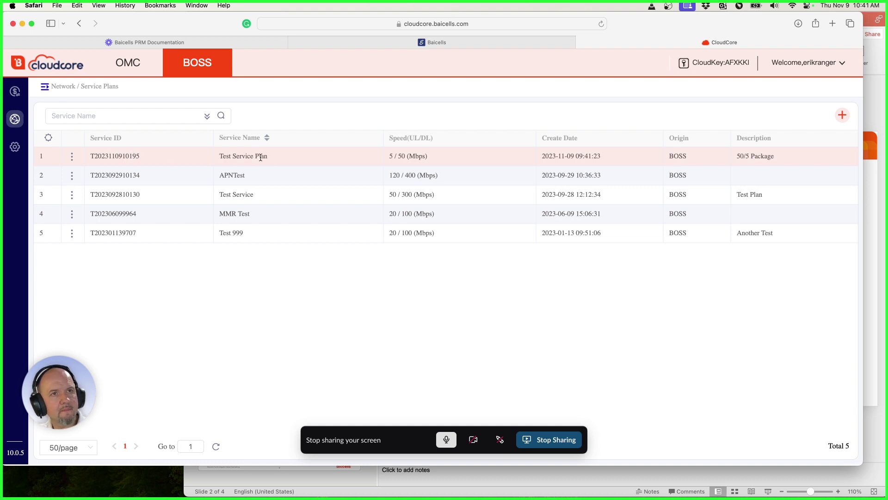
drag(267, 157, 219, 157)
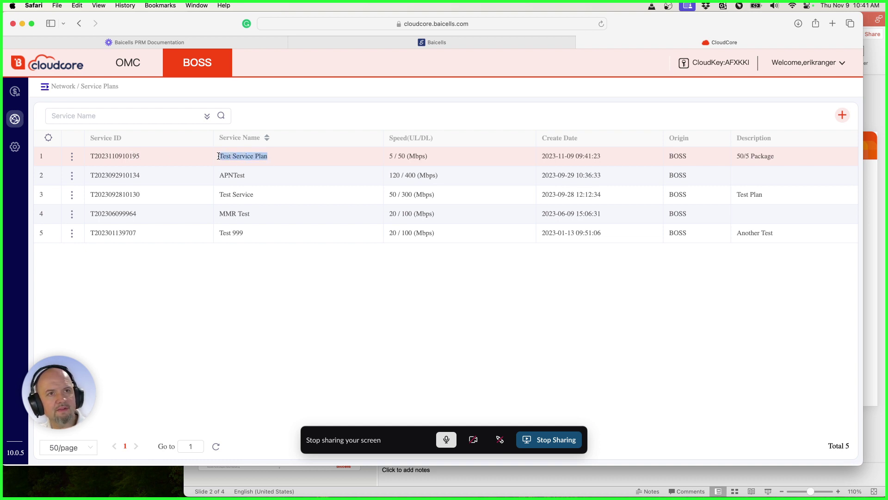
double_click(680, 156)
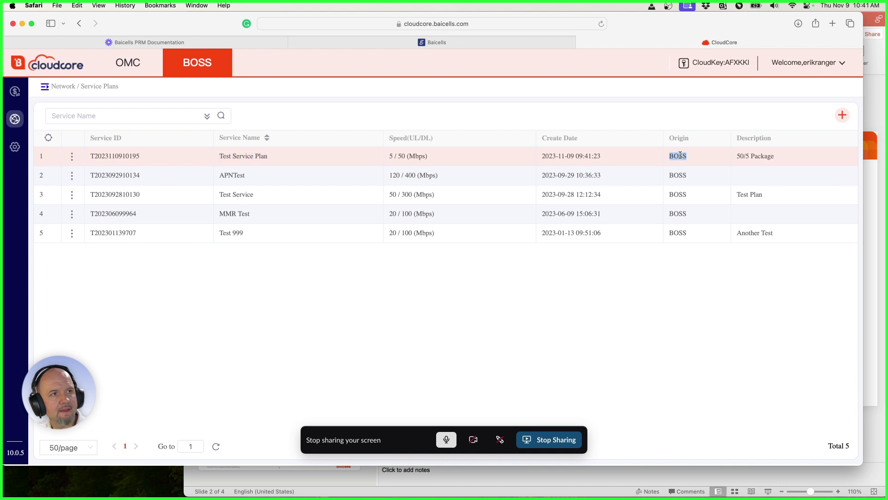
click(542, 277)
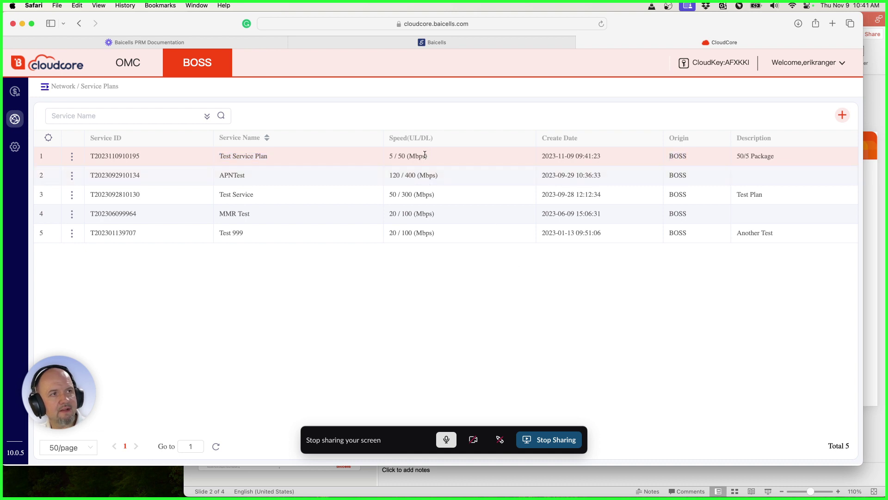
drag(425, 155, 390, 155)
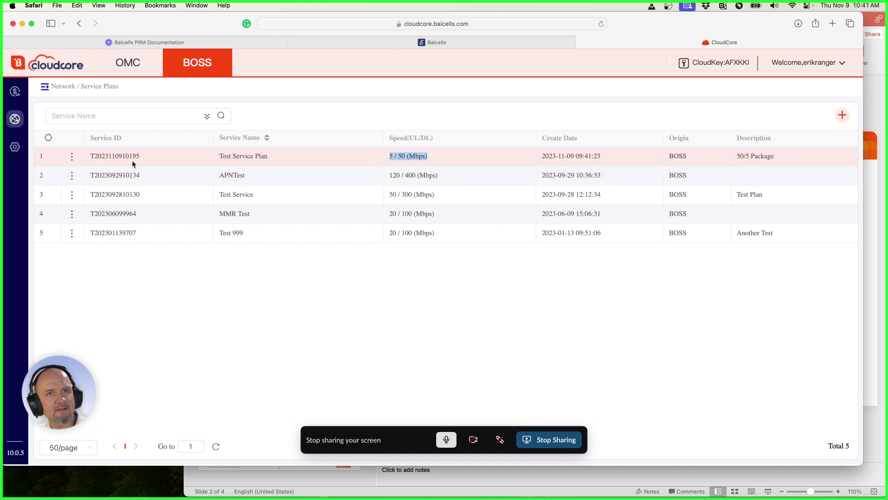
mouse_move(13, 122)
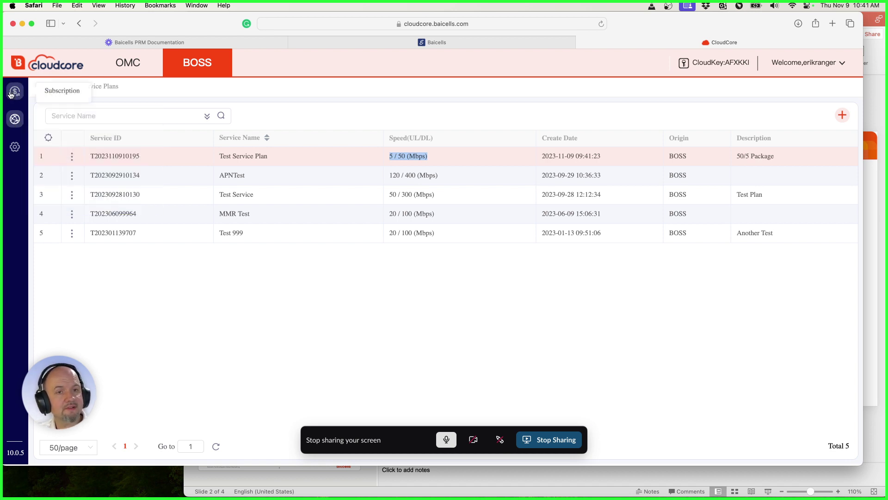
Start a new subscription and enter the customer's name in the Name field.
click(11, 95)
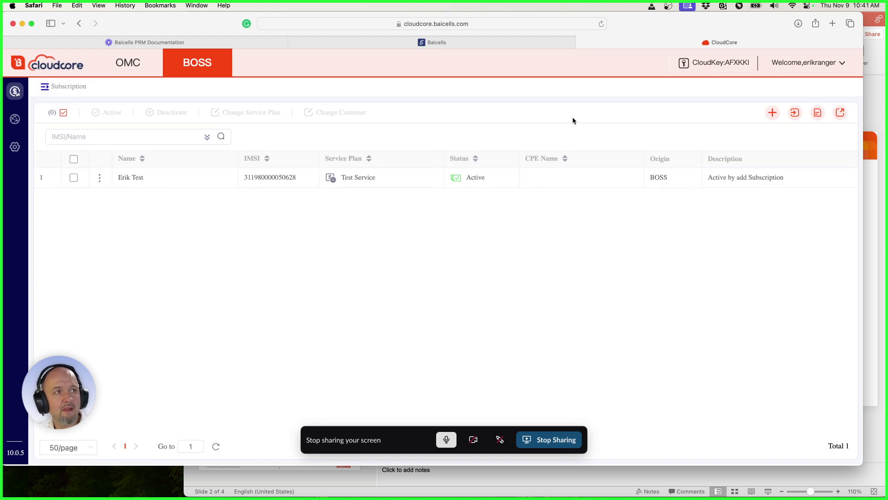
click(772, 115)
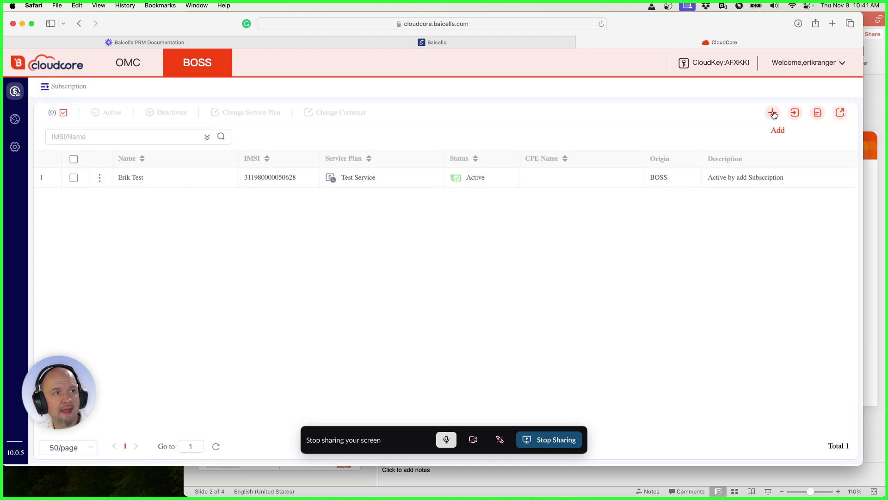
click(115, 193)
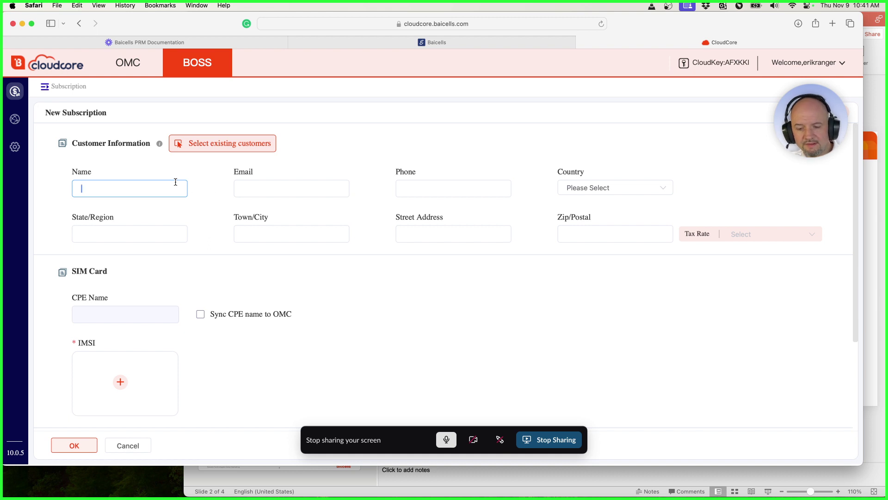
text(Jimmy)
key(Tab)
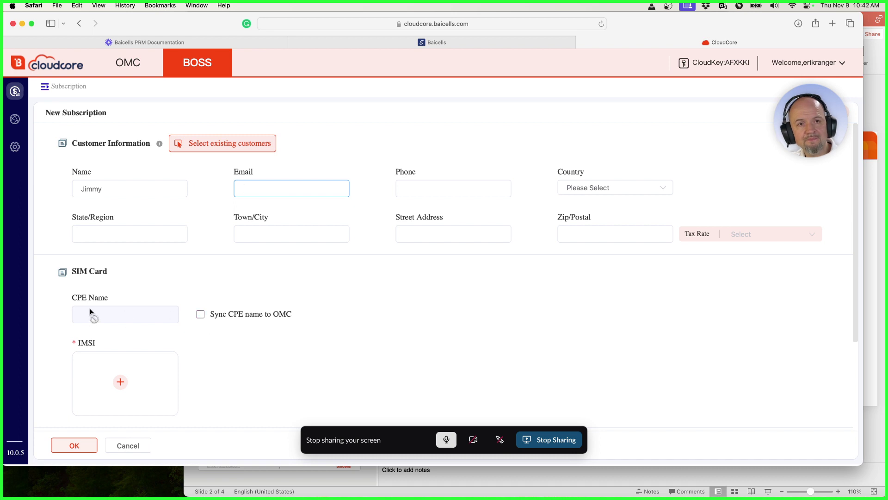
scroll(90, 312, down, 3)
click(121, 307)
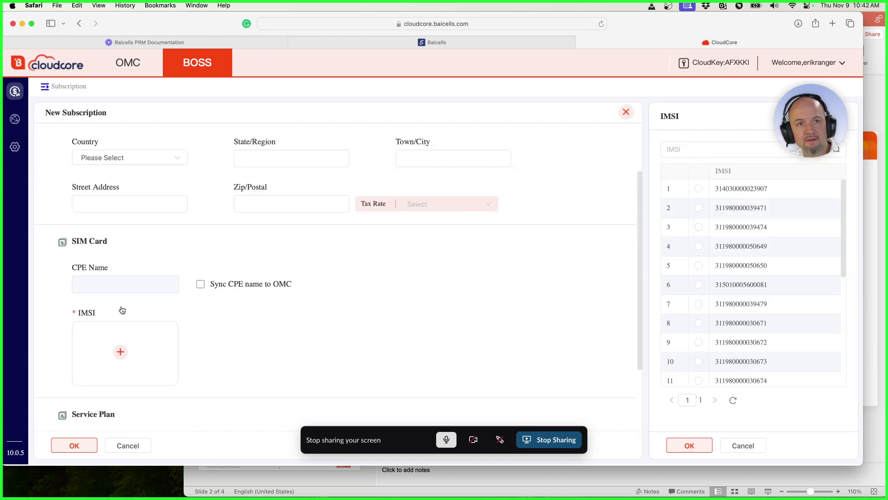
drag(776, 187, 721, 188)
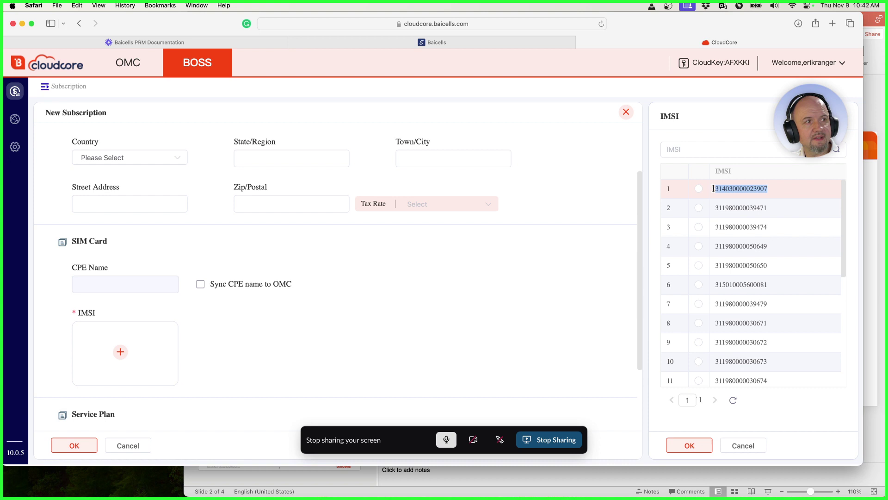
click(698, 189)
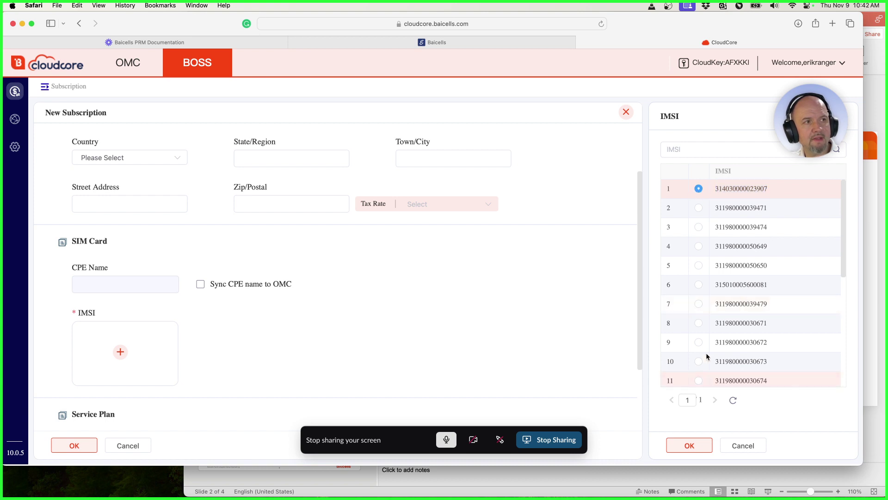
click(680, 456)
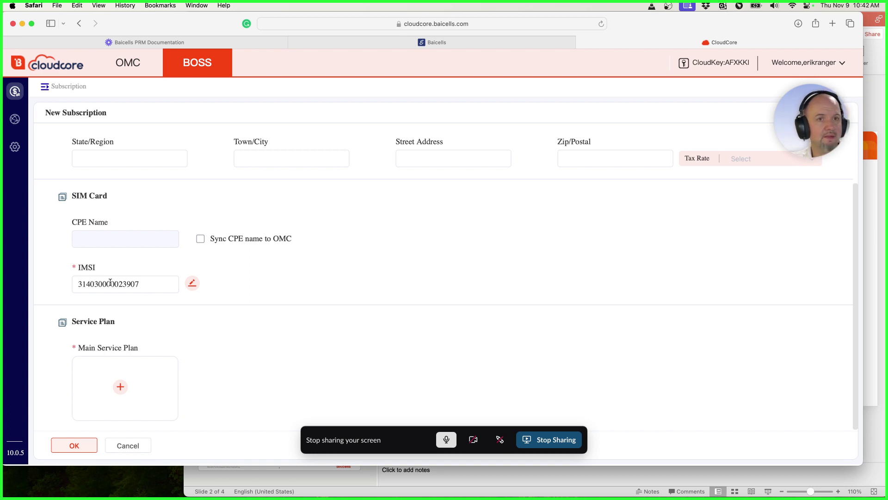
Set Test Service Plan as the subscription's main service plan.
scroll(180, 296, down, 1)
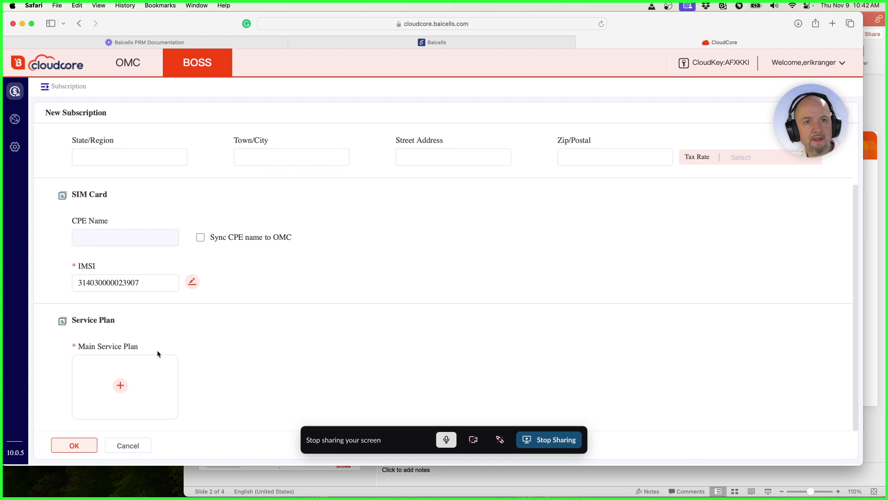
click(120, 385)
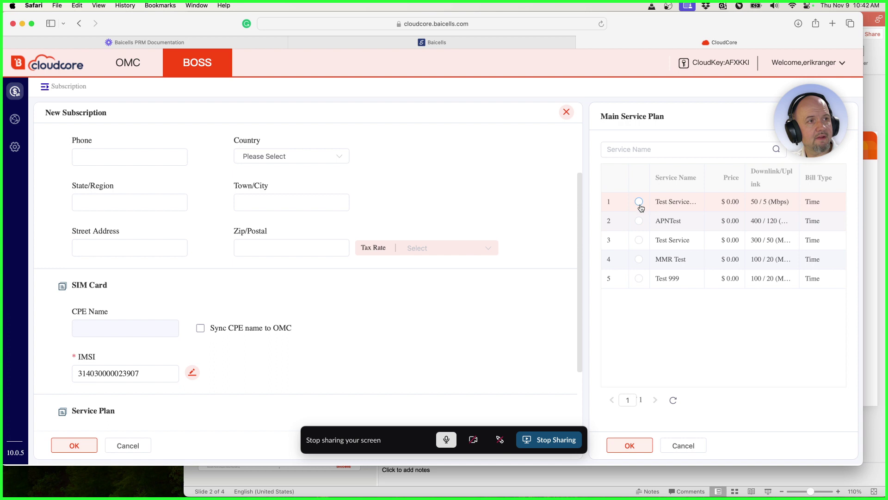
click(640, 205)
click(634, 446)
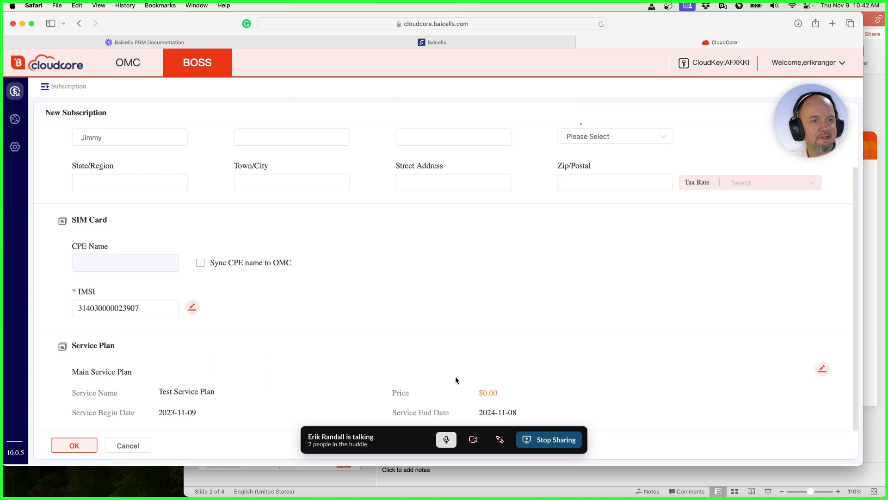
Confirm the subscription, review the $0.00 Test Service Plan billing page, and submit it.
click(59, 452)
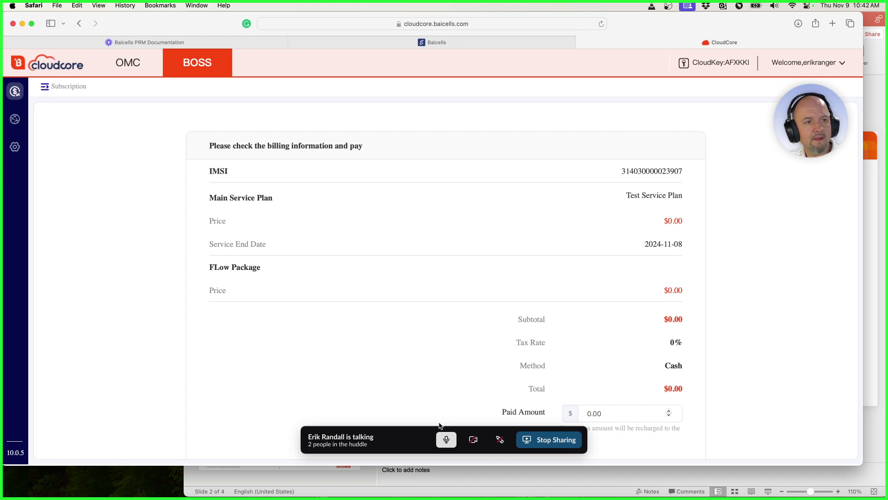
drag(433, 434, 239, 458)
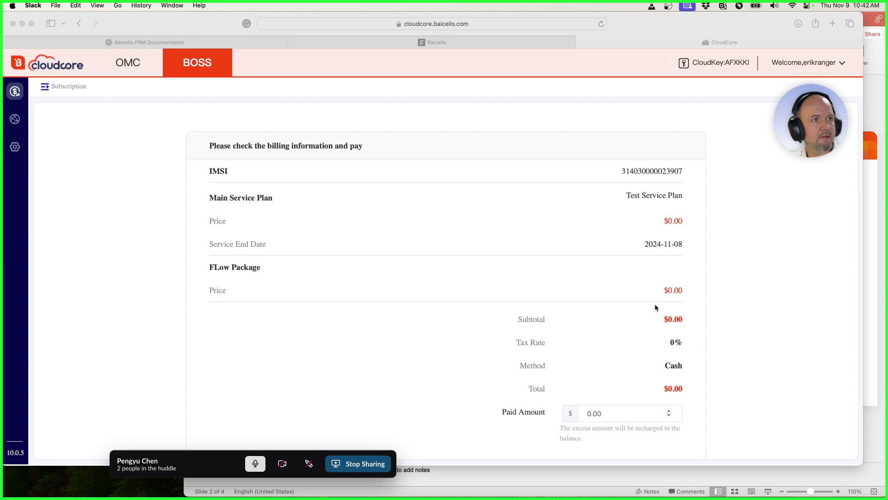
drag(748, 466, 749, 497)
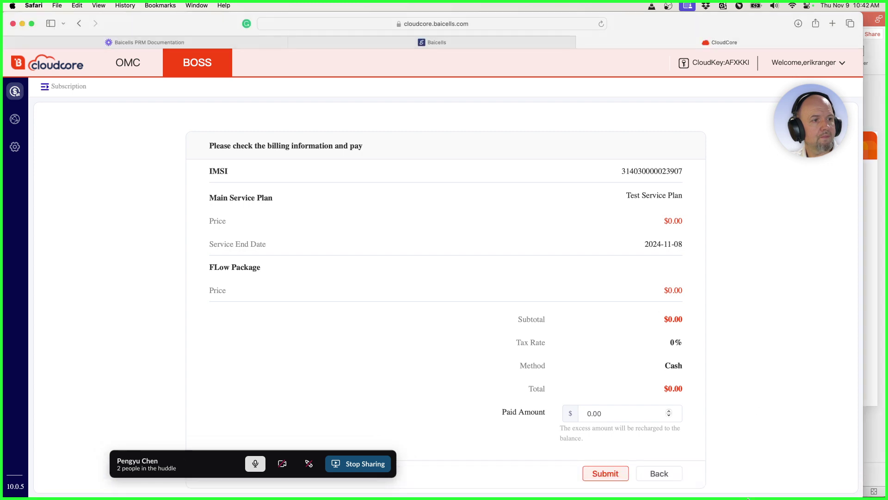
click(611, 476)
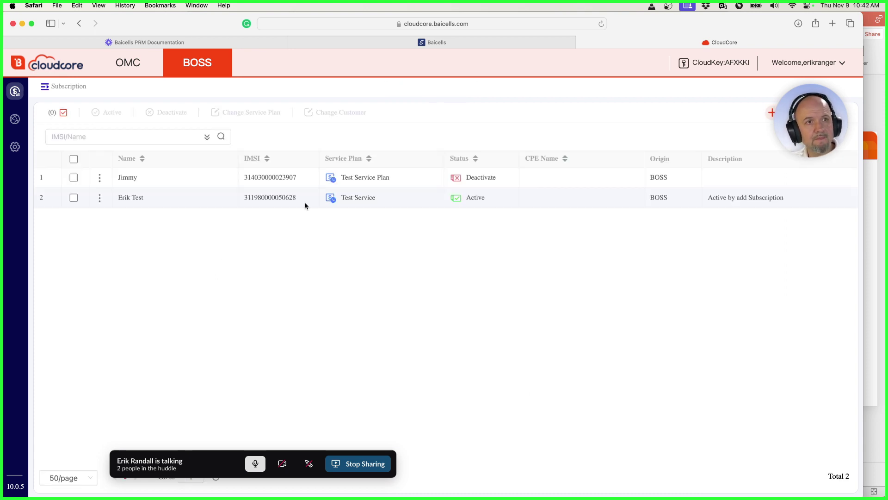
Verify the new subscriber's row shows their name, Test Service Plan and status Active.
drag(139, 178, 117, 177)
drag(391, 177, 340, 178)
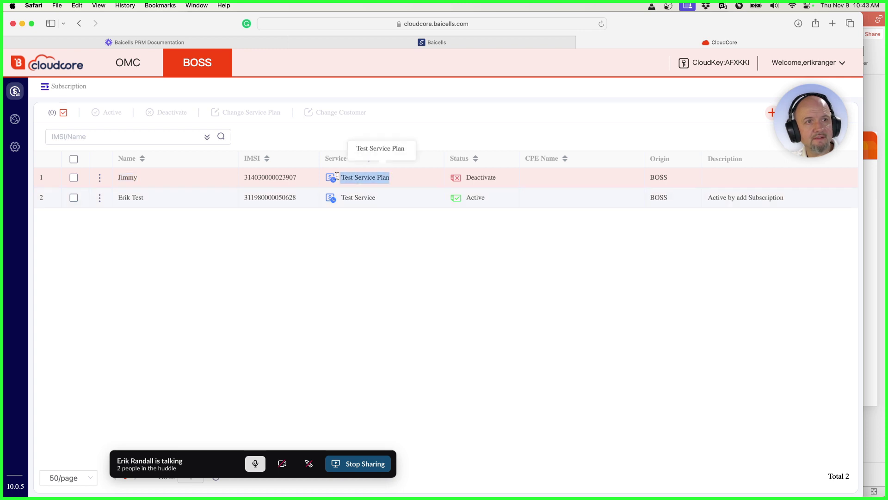
drag(472, 179, 505, 179)
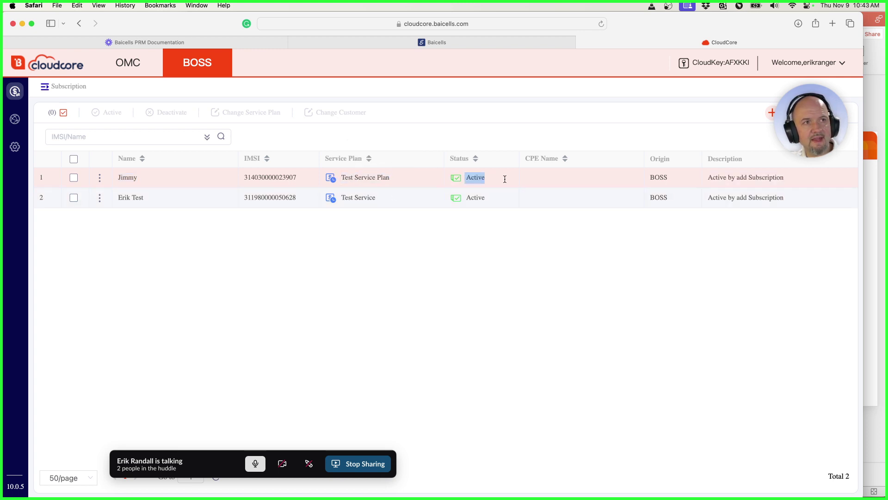